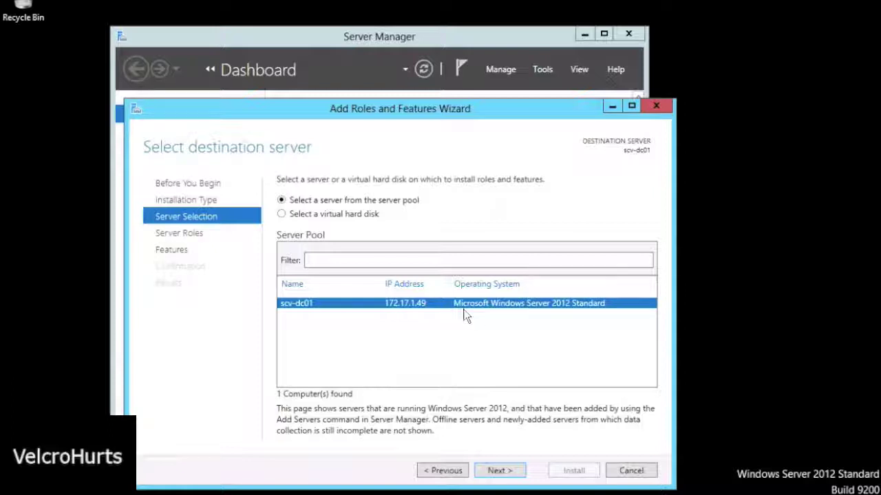
- Select the Active Directory Domain Services and DNS Server roles for installation, including their required features and management tools
left_click(501, 470)
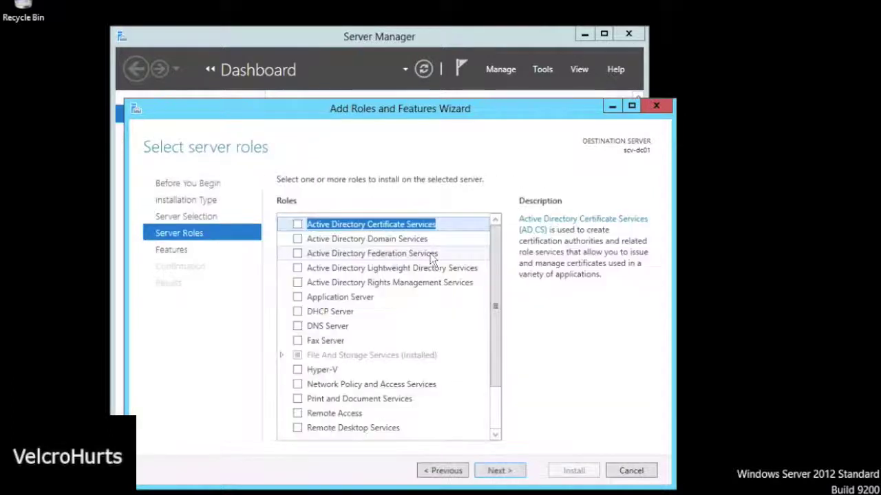
left_click(299, 239)
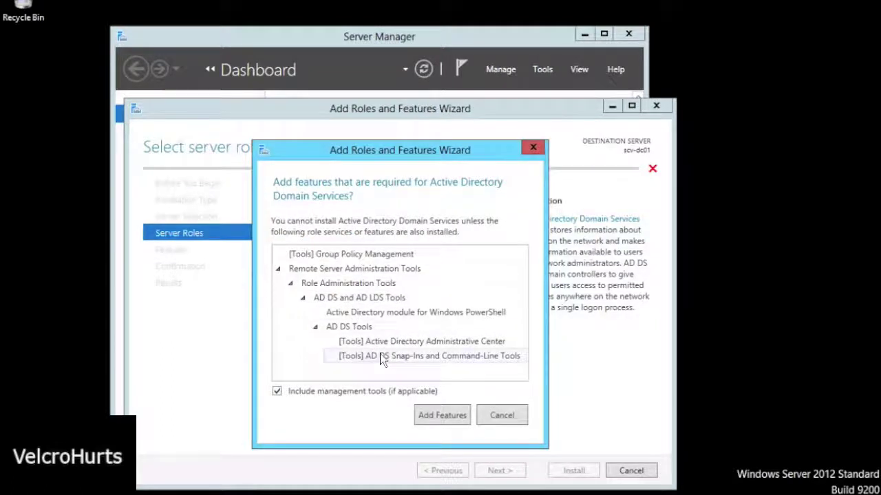
left_click(441, 416)
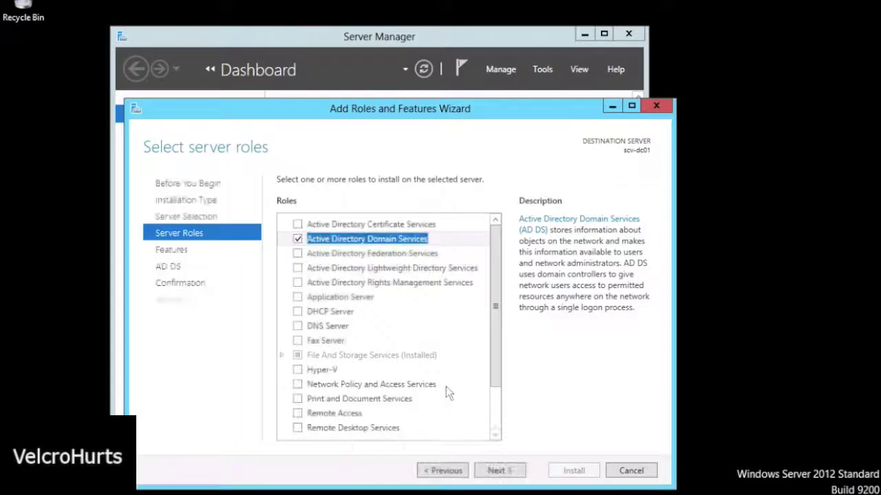
left_click(298, 326)
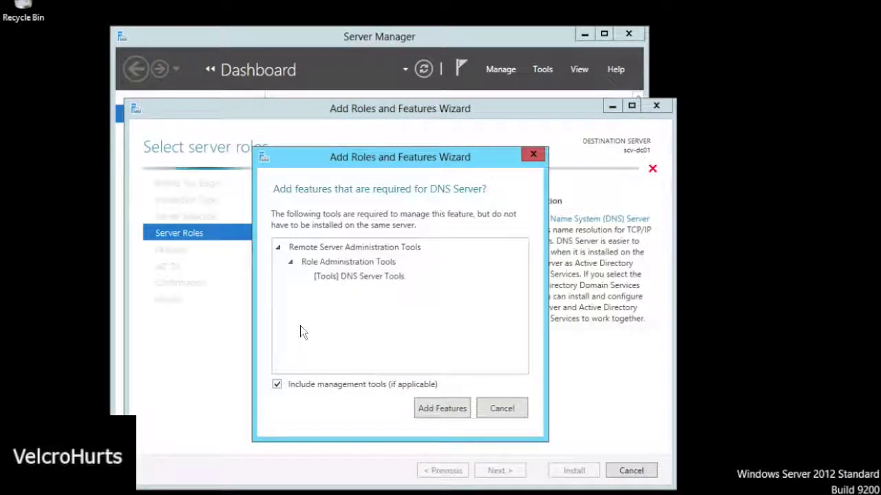
left_click(441, 408)
left_click(498, 471)
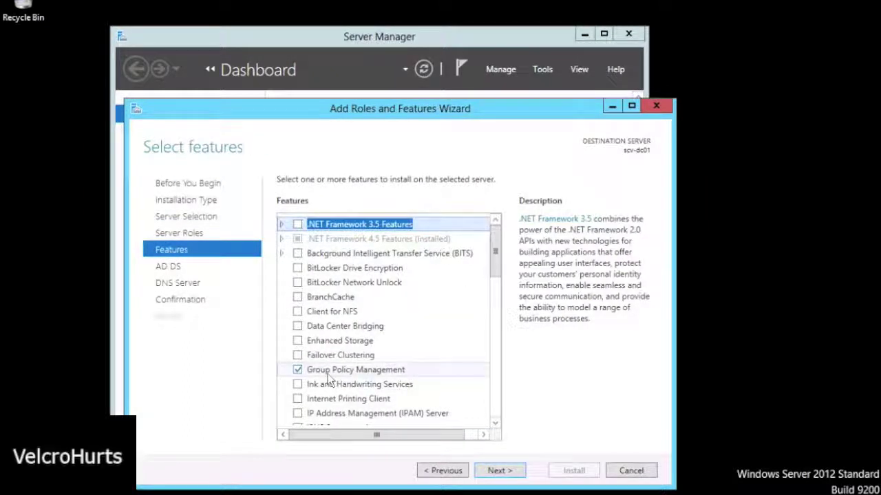
- Keep the preselected features, install the chosen roles on scv-dc01 and close the wizard once installation completes
left_click(495, 422)
left_click(495, 422)
left_click(495, 423)
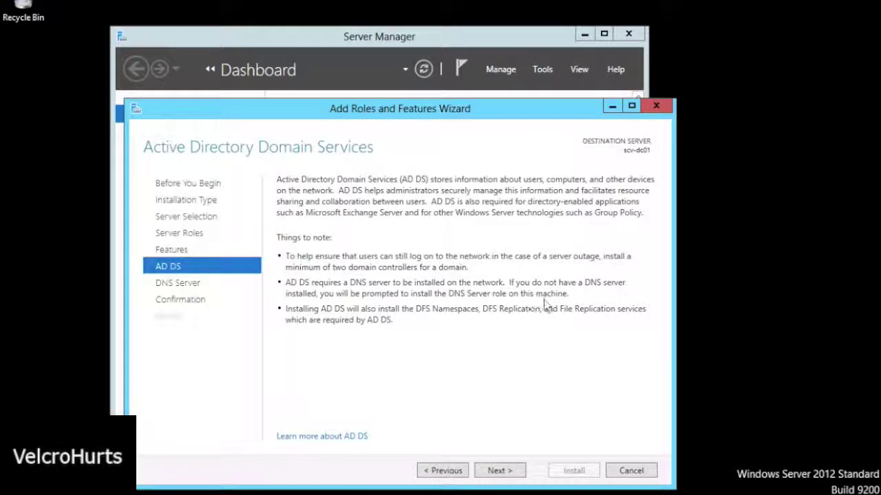
left_click(497, 471)
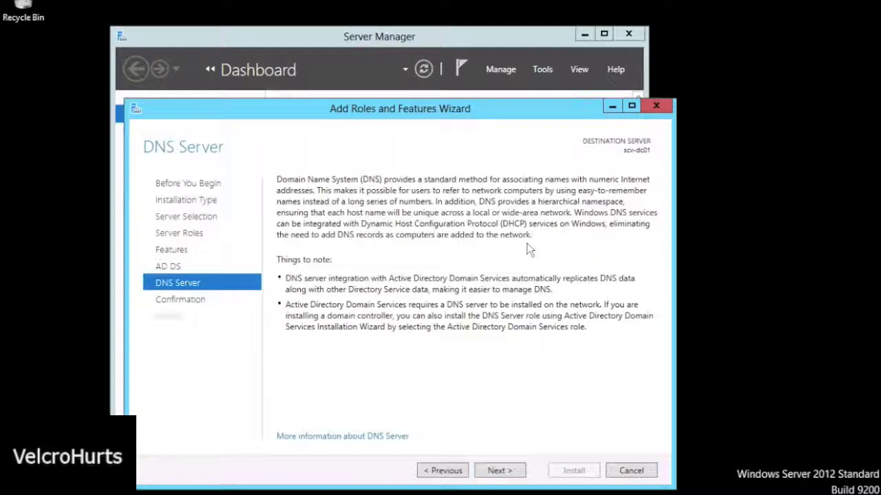
left_click(500, 472)
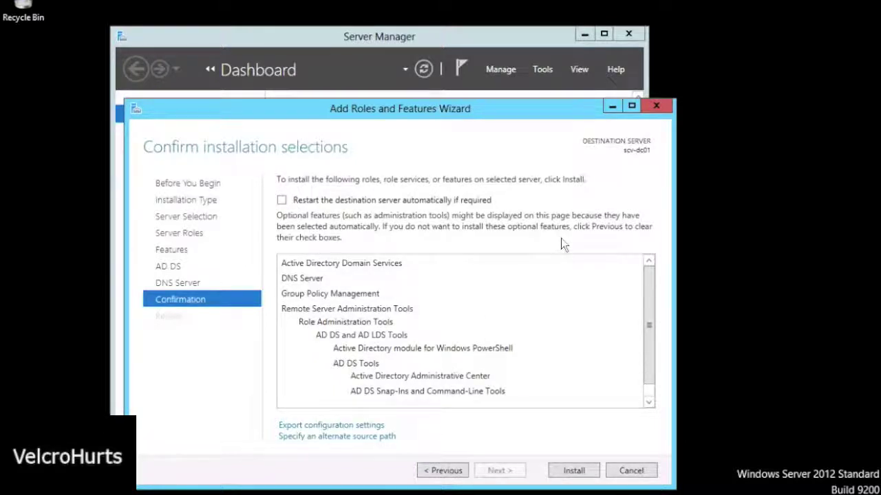
left_click(575, 476)
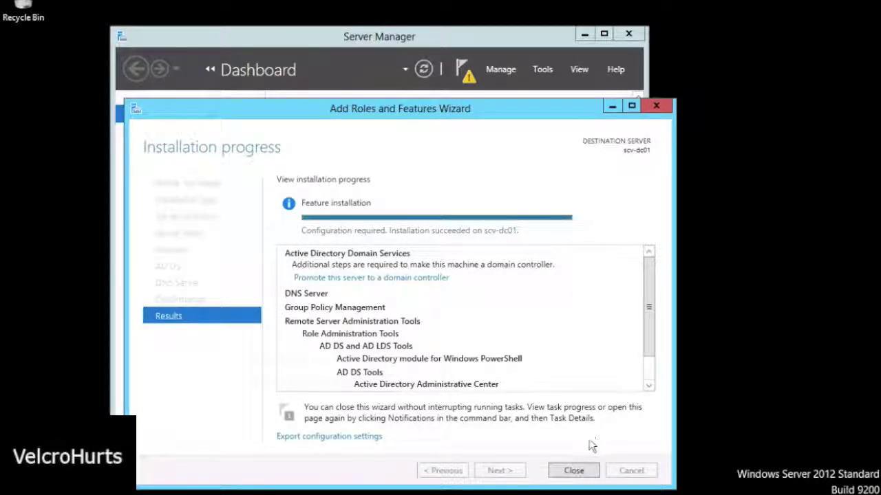
left_click(574, 471)
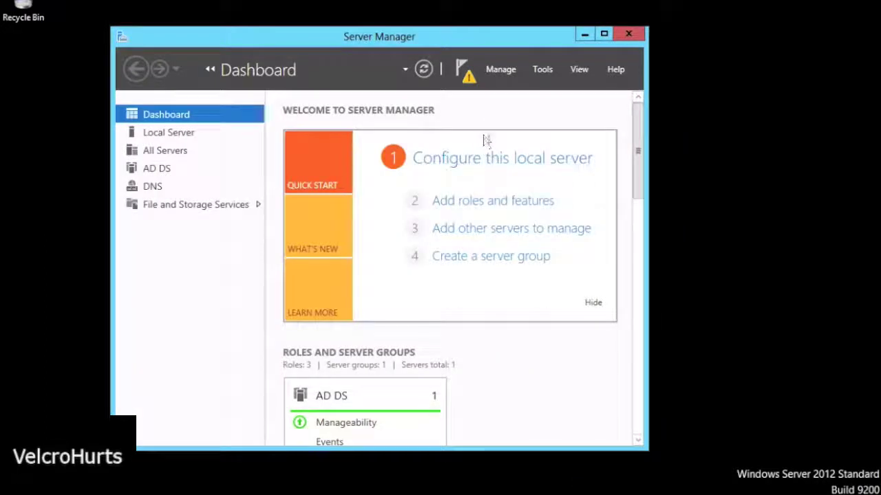
- Start promoting the server to a domain controller, adding a new forest with root domain name velcrohurts.net
left_click(470, 81)
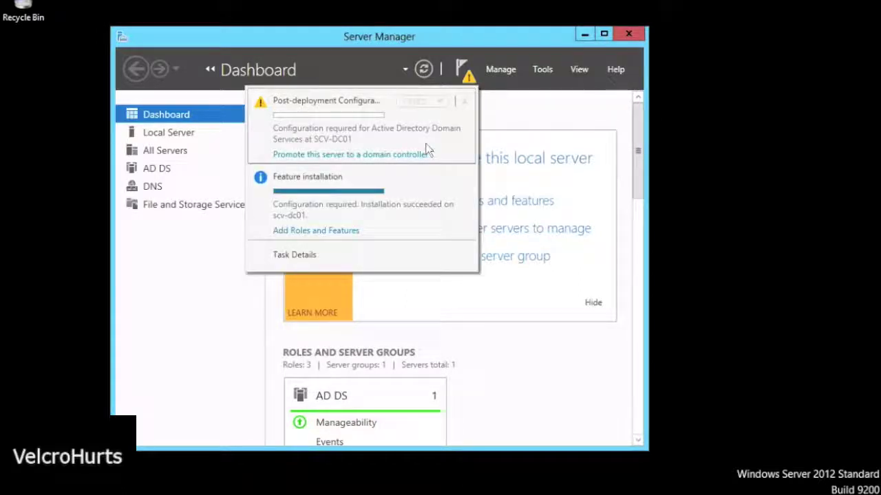
left_click(395, 155)
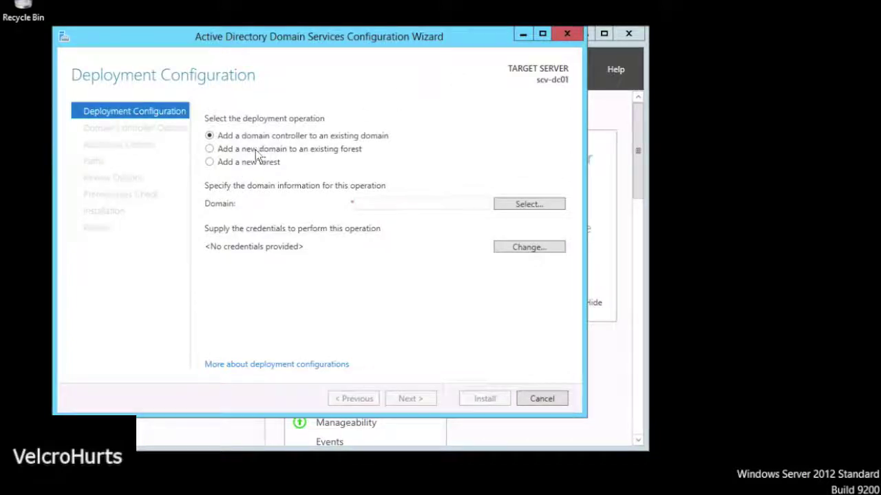
left_click(234, 164)
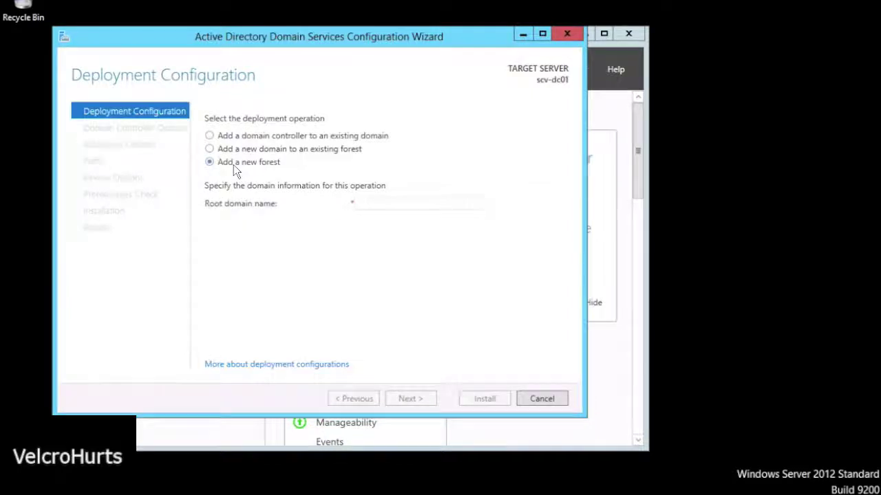
left_click(361, 203)
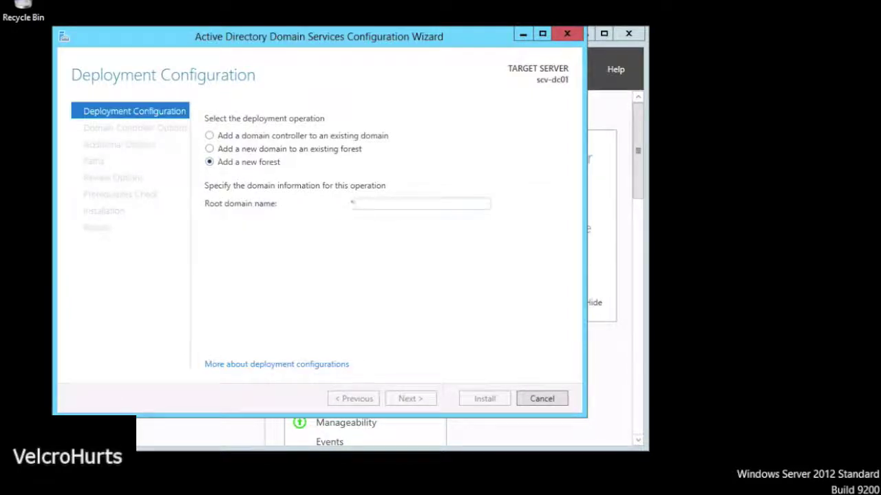
type("velcrohurts.net")
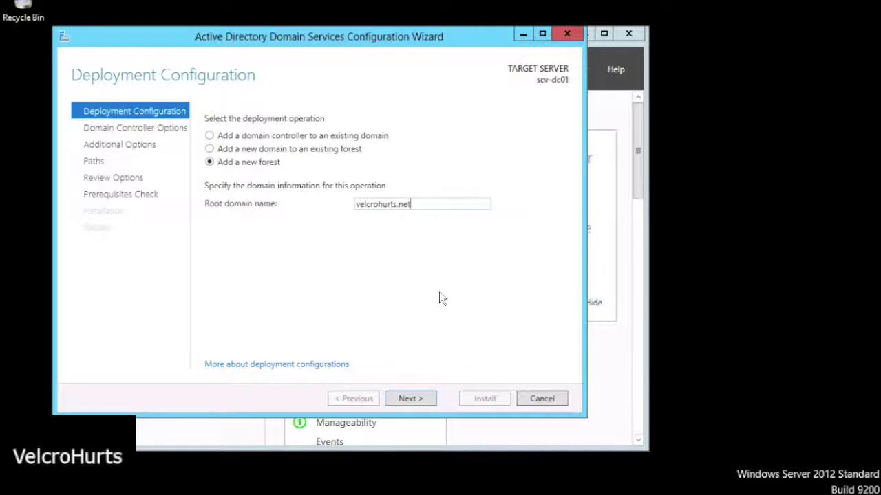
left_click(407, 404)
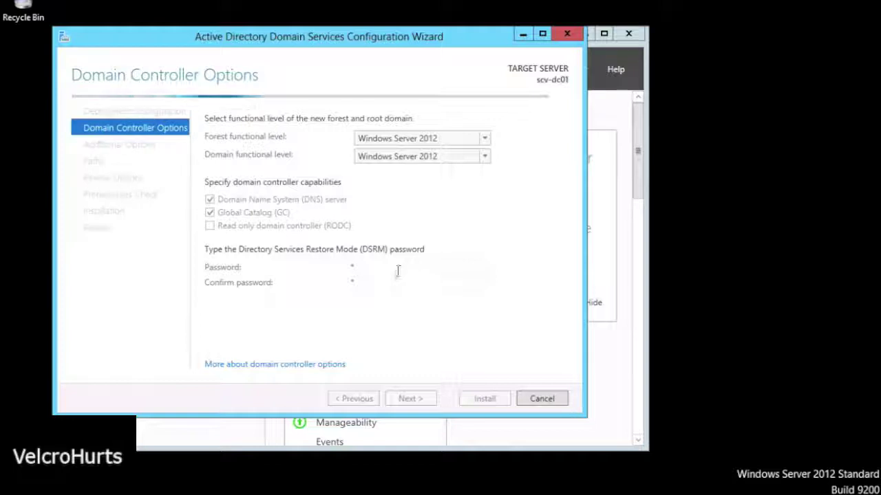
- Check which forest and domain functional levels are available without changing either selection
left_click(485, 138)
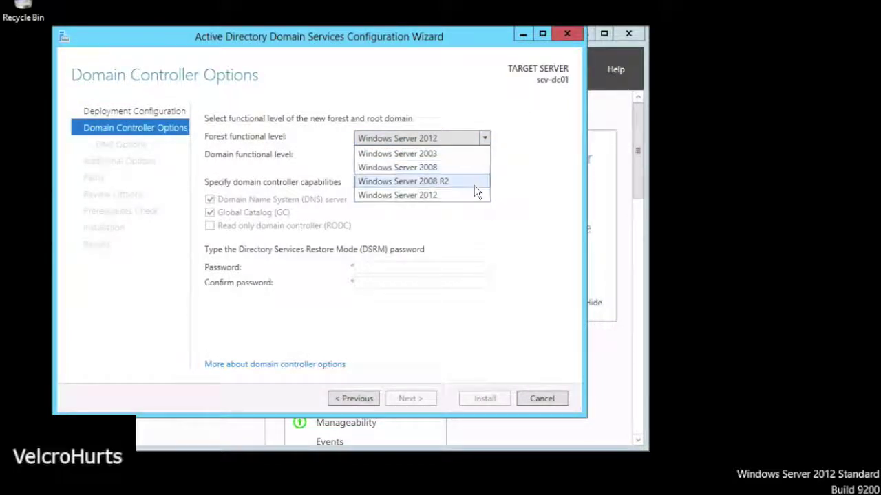
left_click(492, 240)
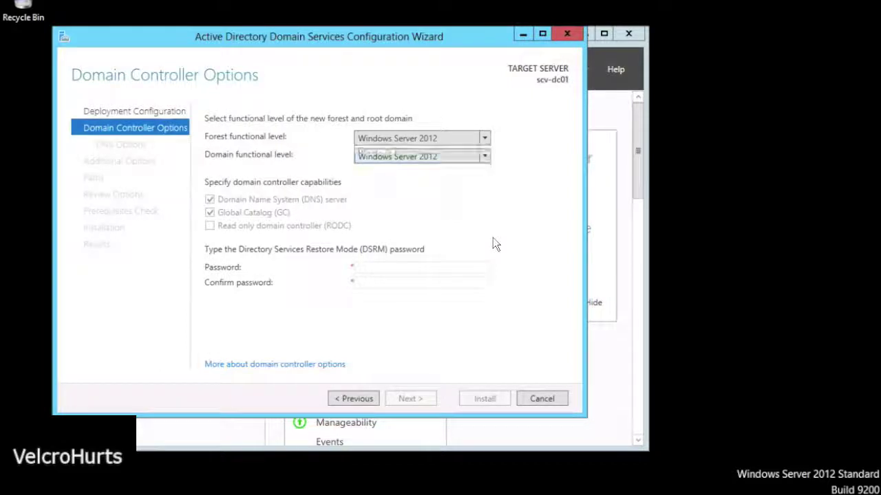
left_click(490, 161)
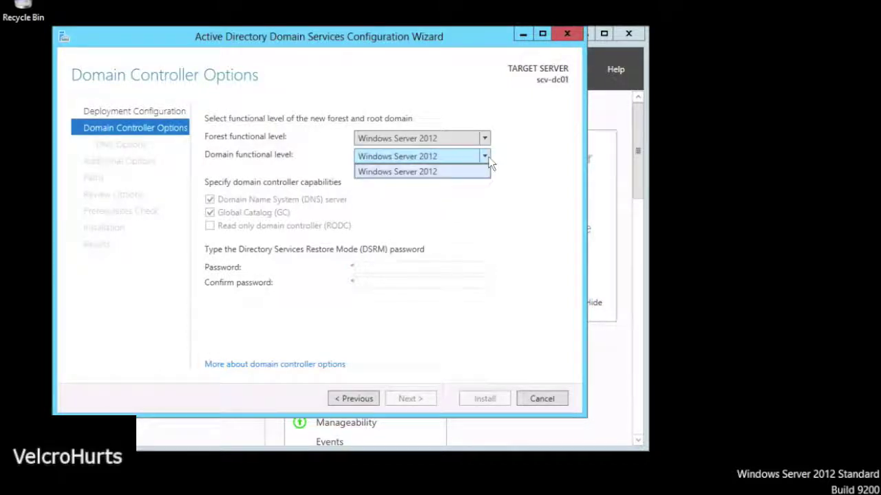
left_click(479, 209)
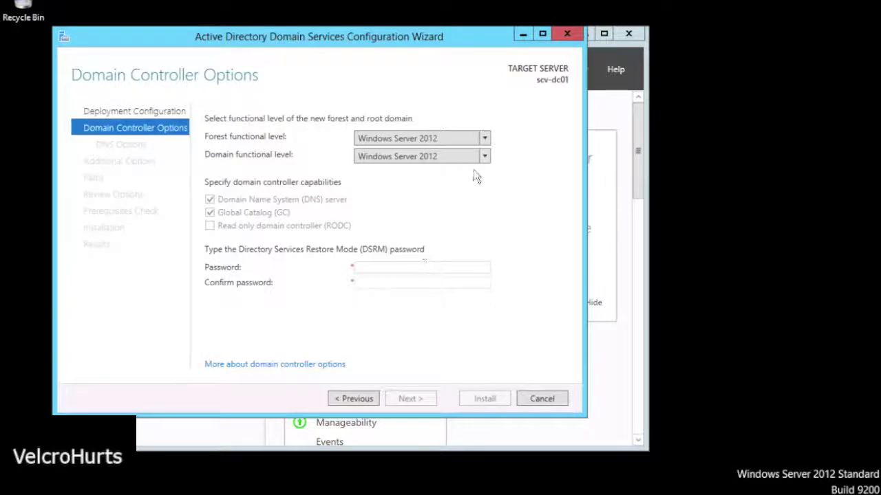
- Try the Windows Server 2008 R2 forest functional level, check the domain level choices, and restore the forest level to Windows Server 2012
left_click(485, 140)
left_click(463, 180)
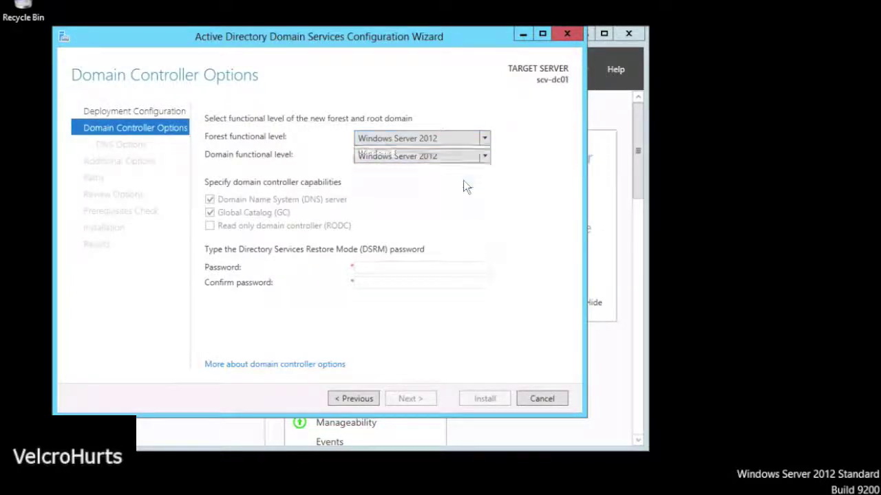
left_click(484, 157)
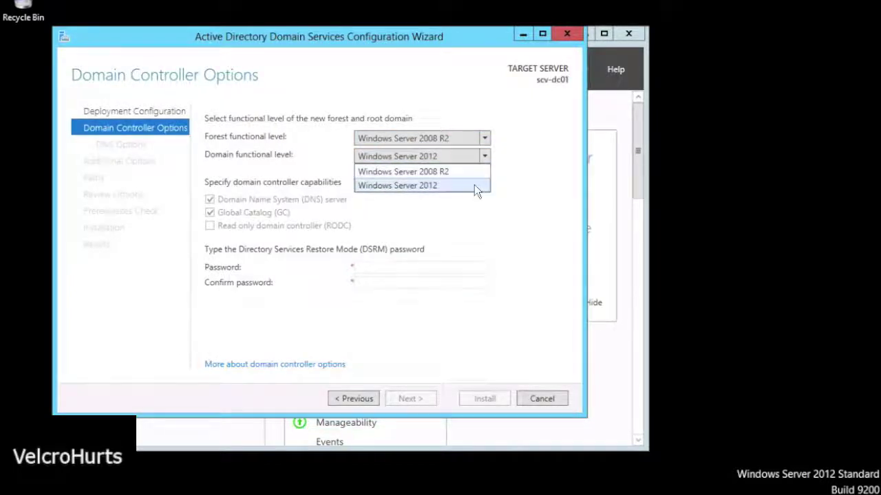
left_click(474, 184)
left_click(484, 138)
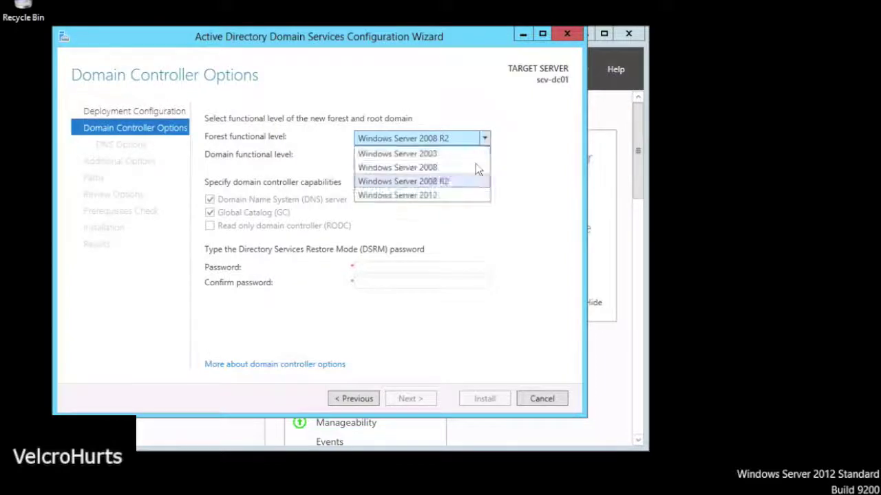
left_click(468, 197)
- Enter and confirm the Directory Services Restore Mode (DSRM) password and continue to the DNS options
left_click(382, 269)
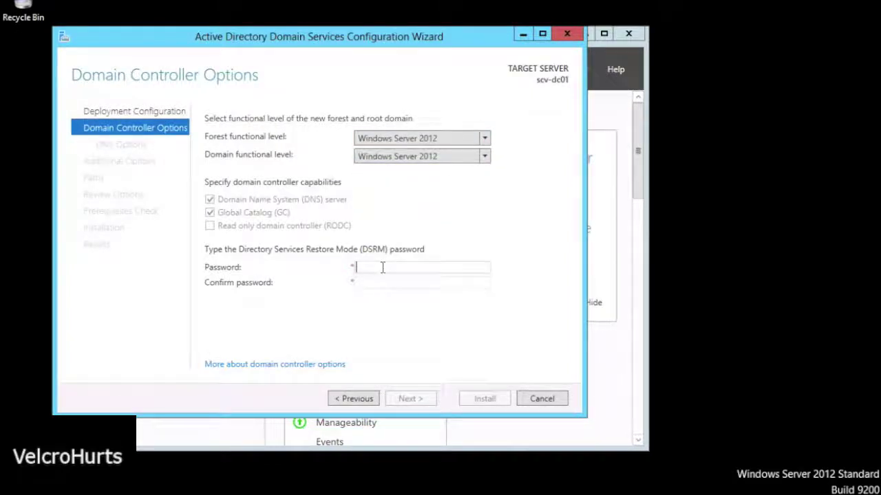
type("Pa")
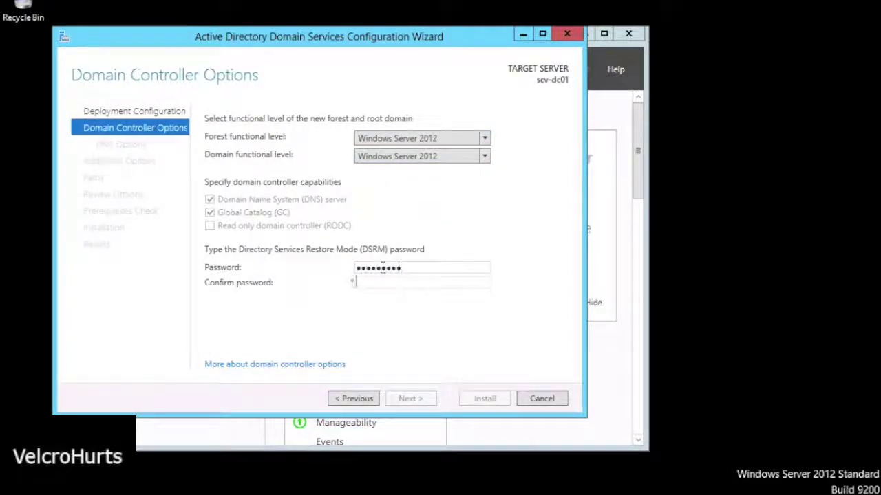
type("•••••••••")
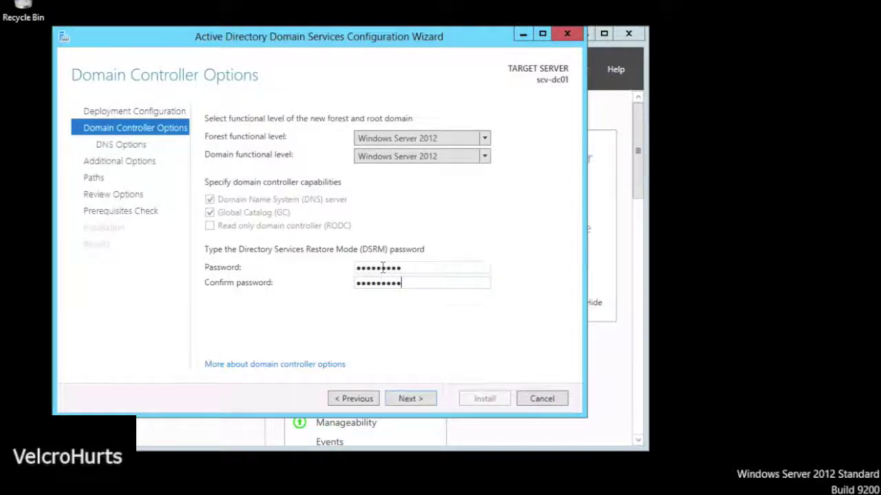
left_click(422, 397)
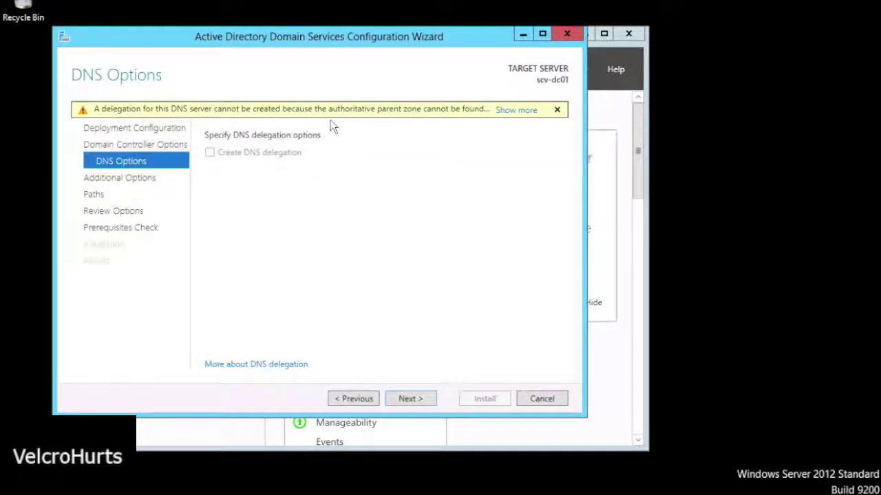
- Read the full DNS delegation warning and proceed to the options review with the default NetBIOS name and folder paths
left_click(512, 112)
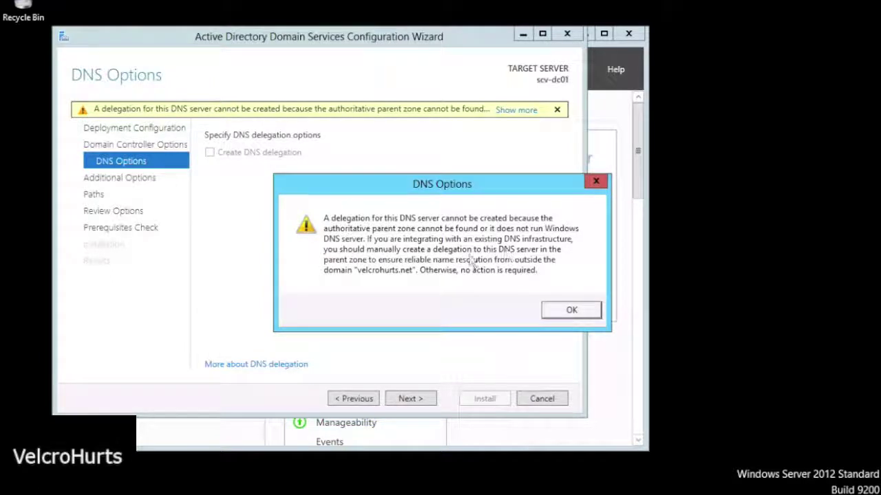
left_click(571, 310)
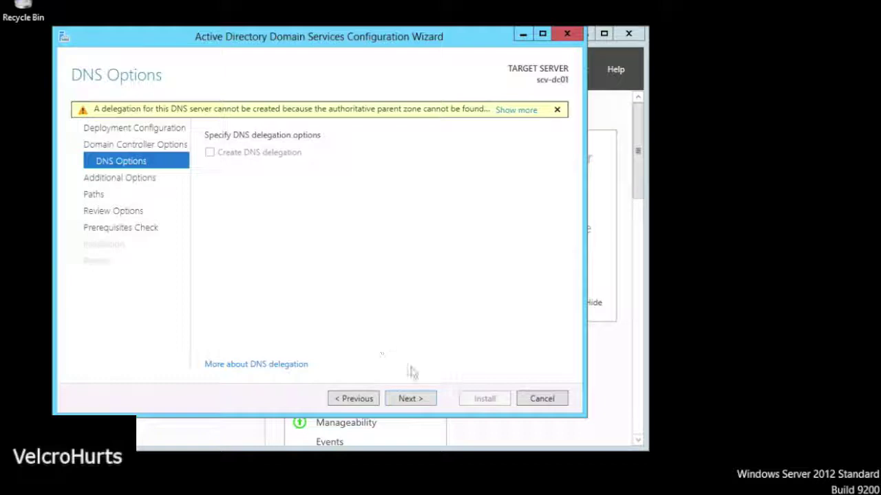
left_click(416, 399)
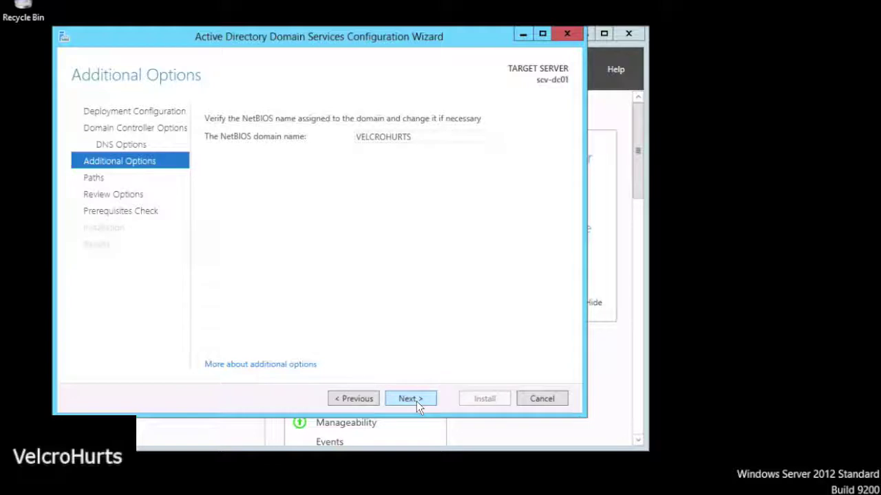
left_click(410, 399)
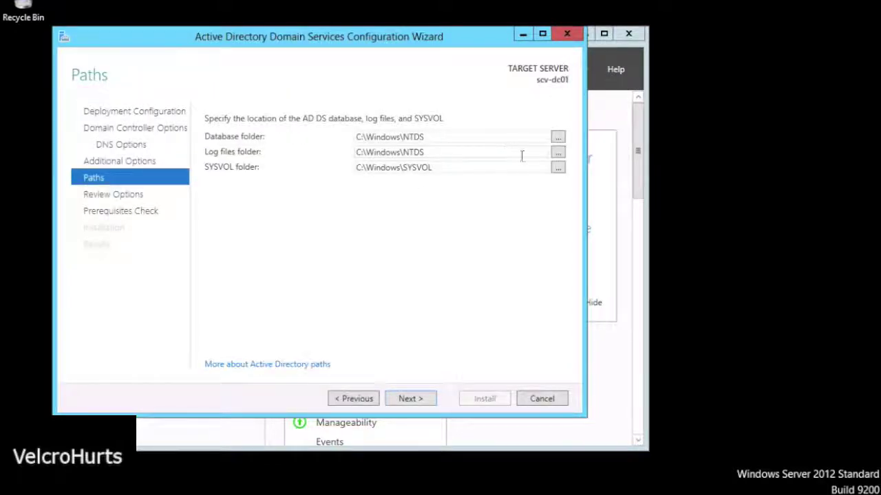
left_click(411, 405)
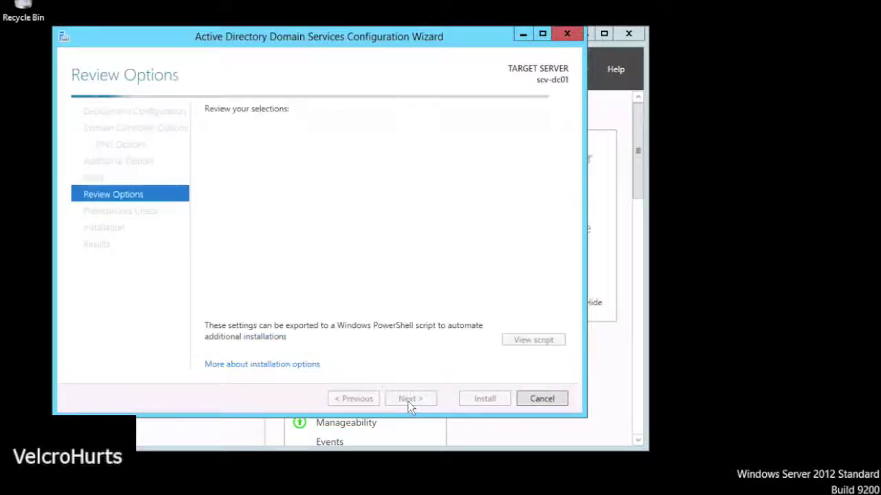
- Review the deployment selections, open the generated PowerShell script and highlight its commands from Import-Module through -Force:$true
left_click_drag(561, 206, 559, 302)
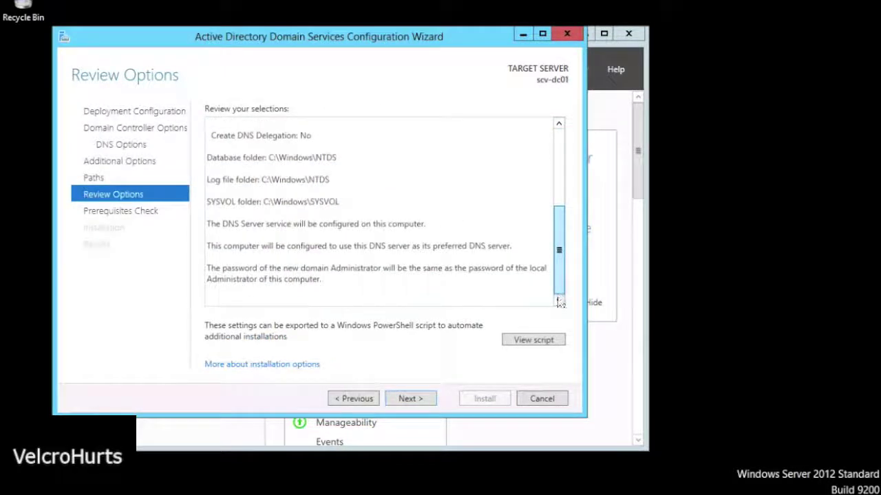
left_click(533, 340)
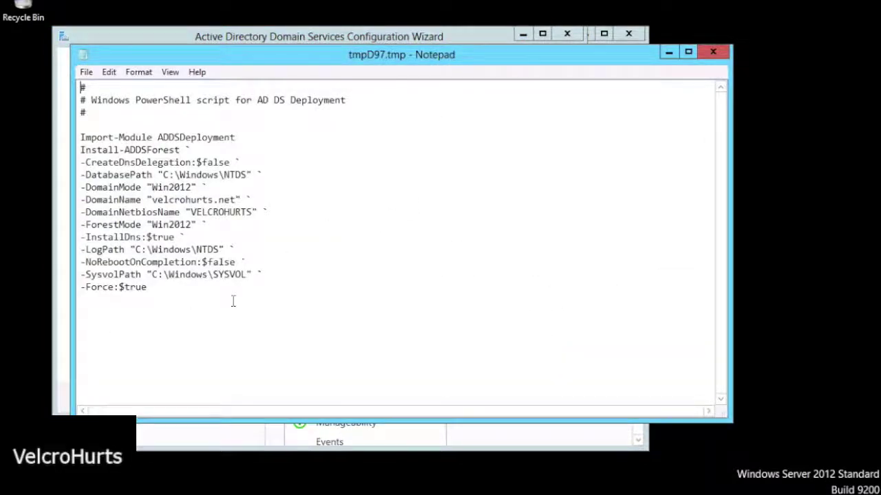
left_click_drag(227, 300, 81, 136)
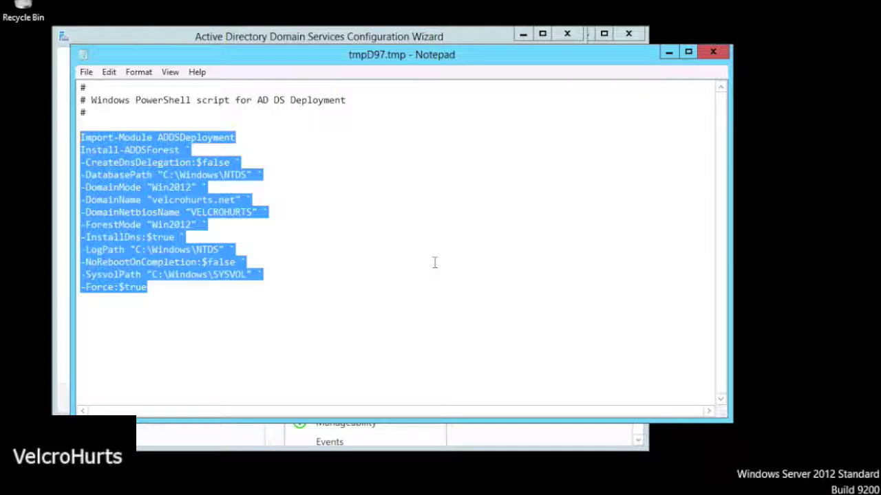
- Close the script, run the prerequisites check, and start the domain controller installation after reading through the check results
left_click(713, 52)
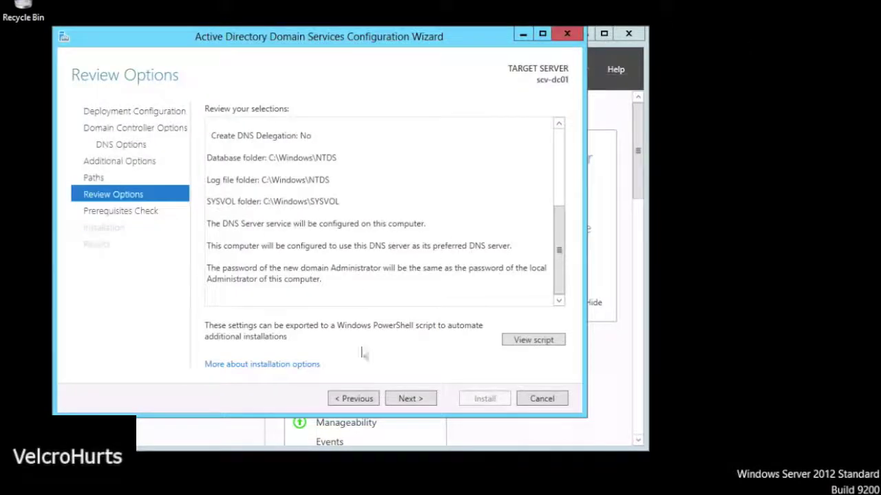
left_click(410, 398)
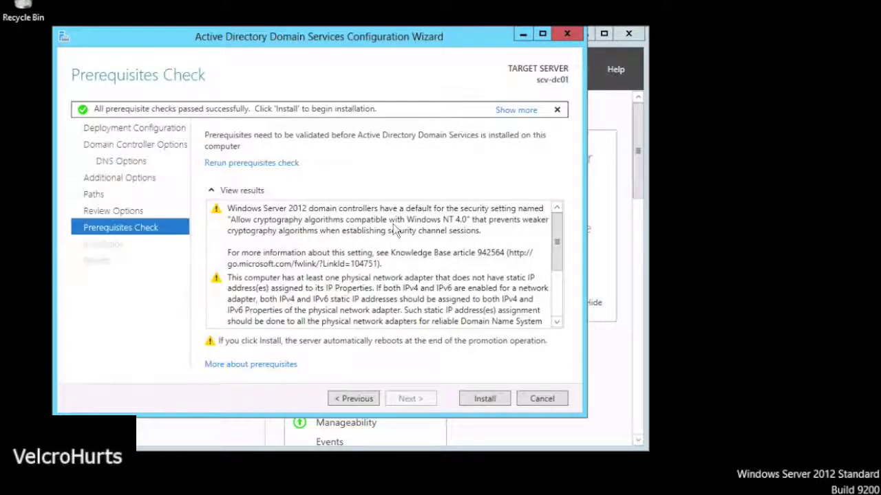
left_click_drag(556, 240, 558, 271)
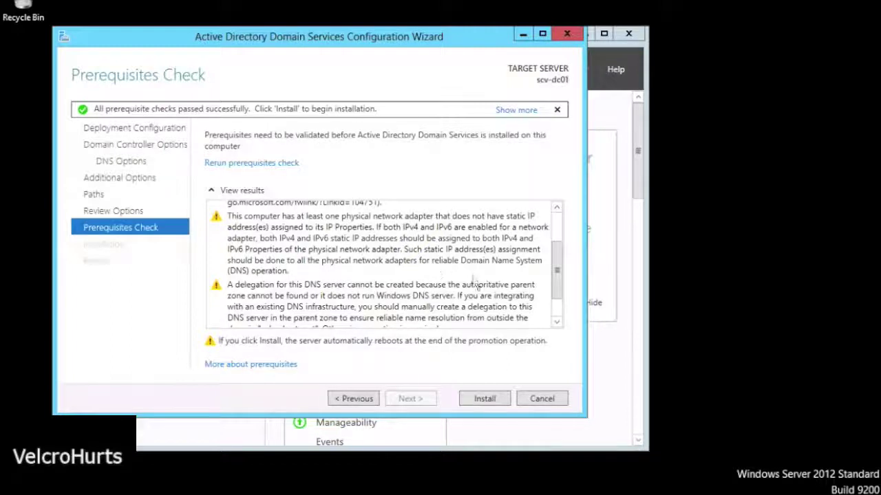
left_click_drag(557, 275, 558, 306)
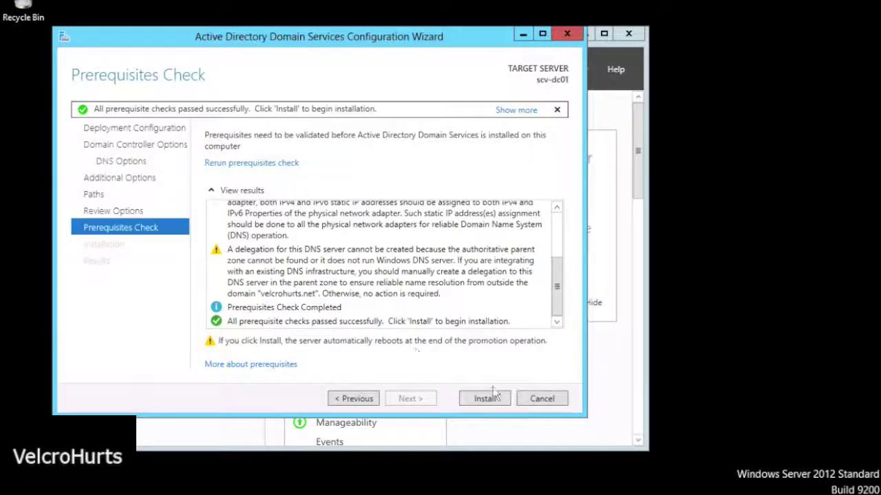
left_click(490, 397)
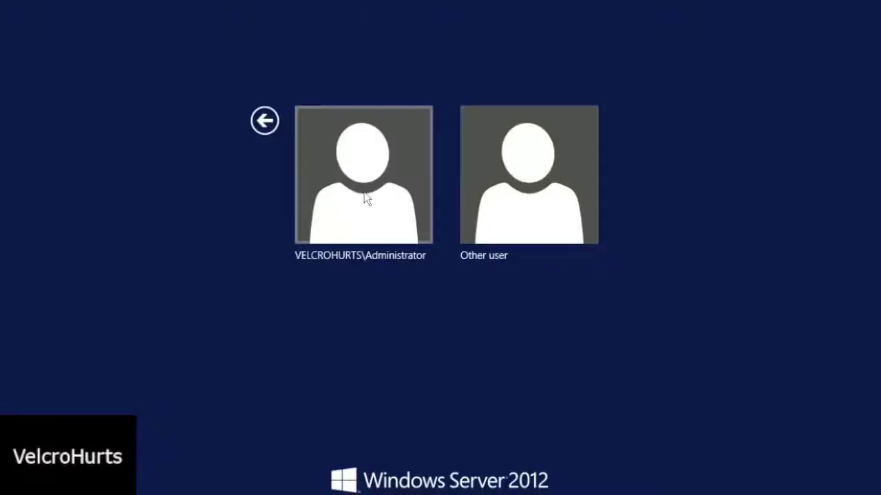
- Sign in to the restarted server as the VELCROHURTS domain administrator by entering the account password
left_click(367, 198)
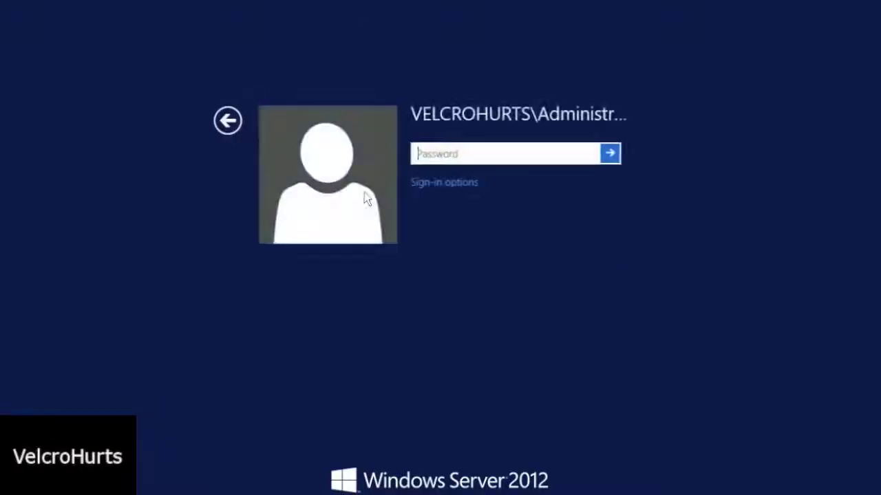
type("•••••••")
key("Return")
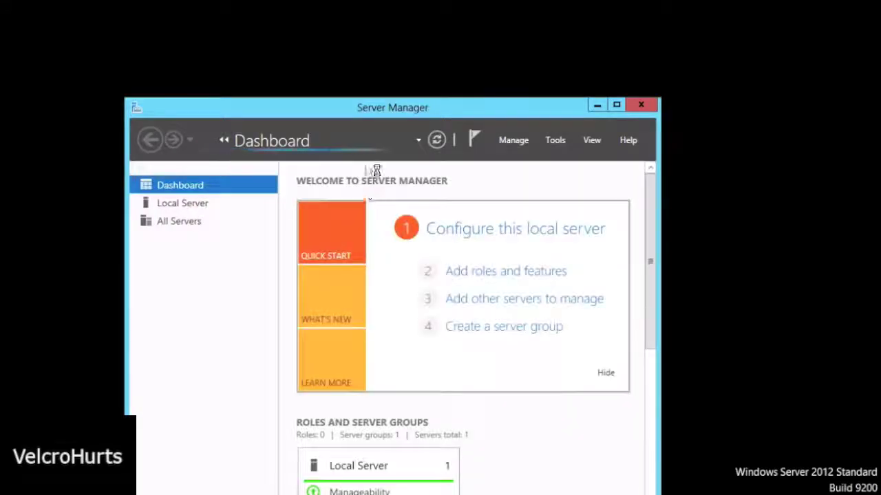
- Check the SCV-DC01 entry under Domain Controllers of velcrohurts.net in Active Directory Users and Computers, and close the console
left_click_drag(408, 108, 389, 22)
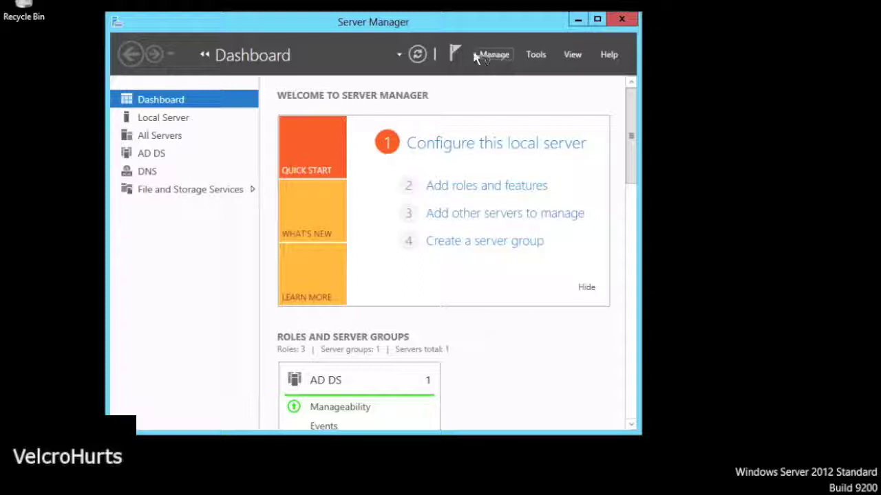
left_click(537, 55)
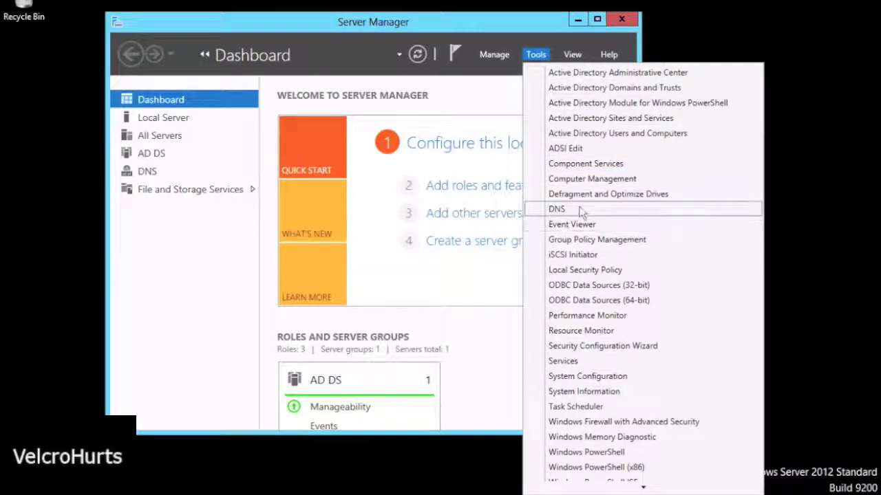
left_click(605, 137)
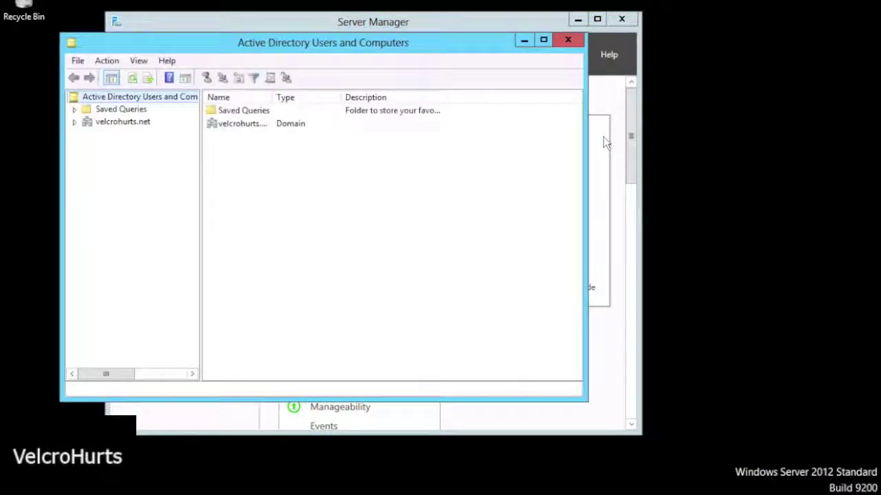
left_click(75, 123)
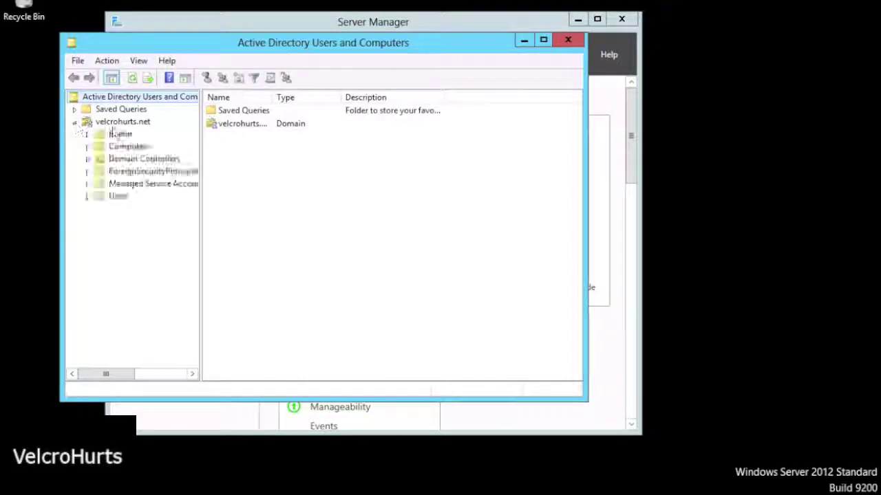
left_click(130, 160)
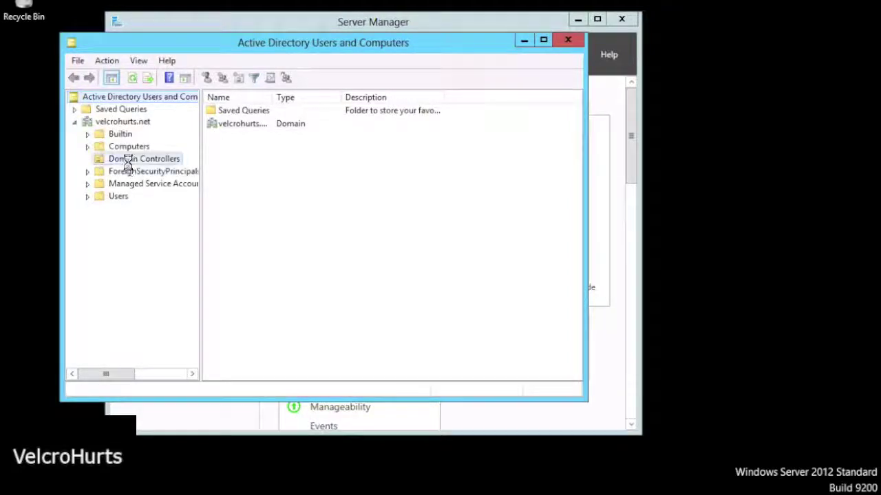
left_click(241, 111)
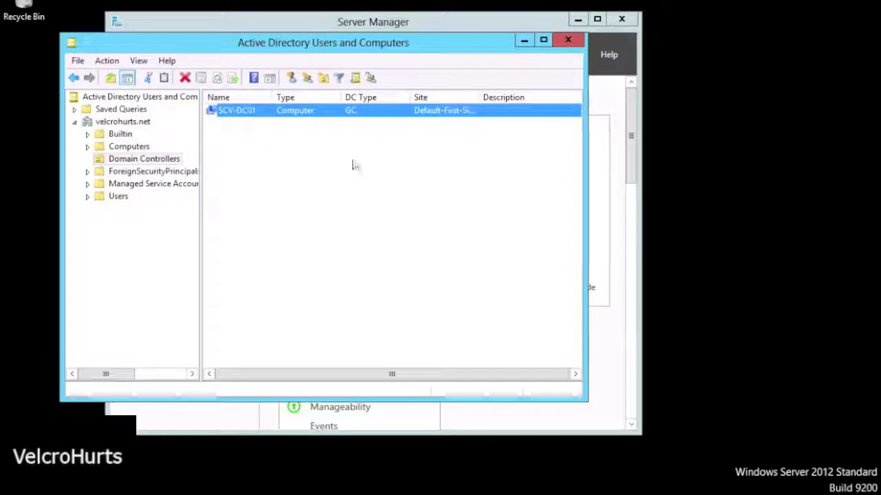
left_click(570, 40)
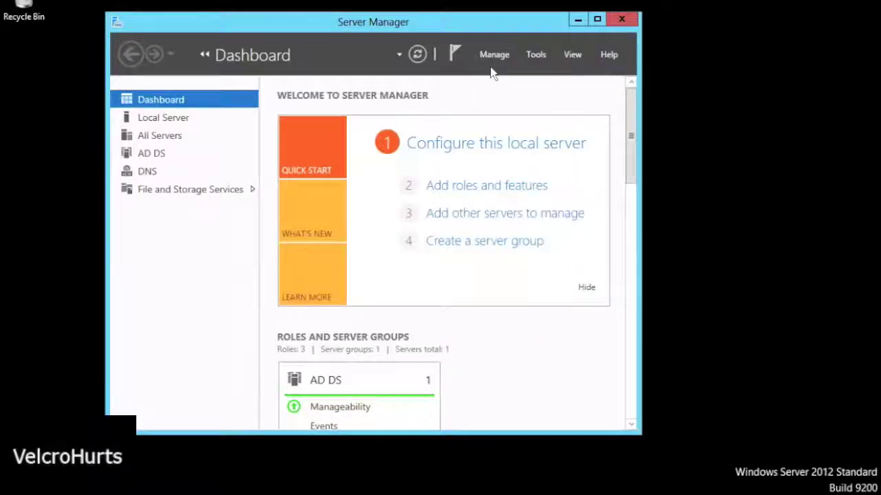
- Open DNS Manager and examine the scv-dc01 host records in the velcrohurts.net forward lookup zone
left_click(535, 54)
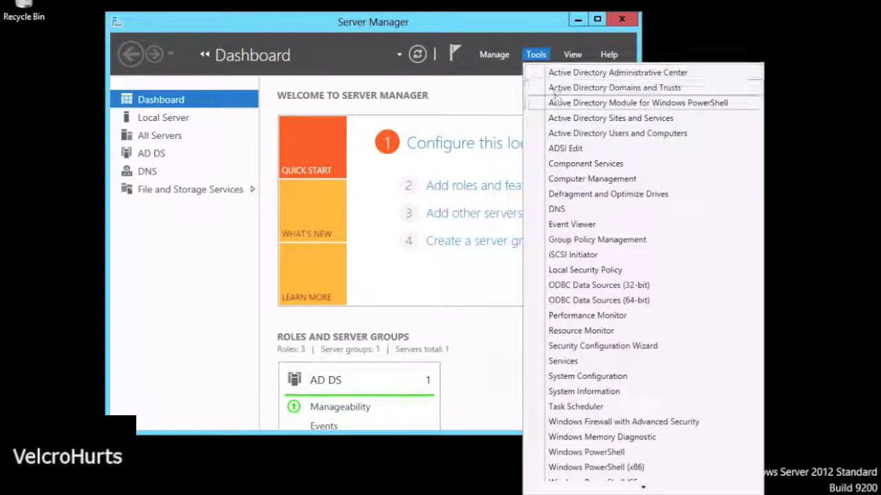
left_click(566, 208)
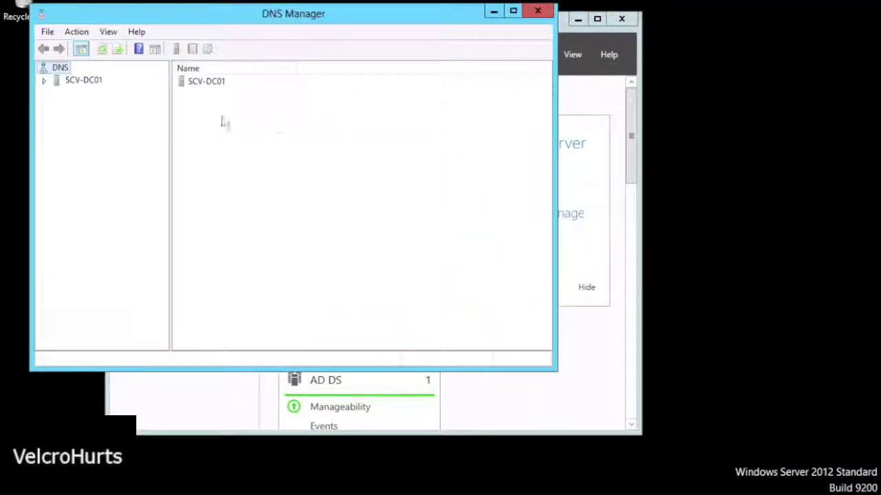
left_click(43, 80)
left_click(61, 107)
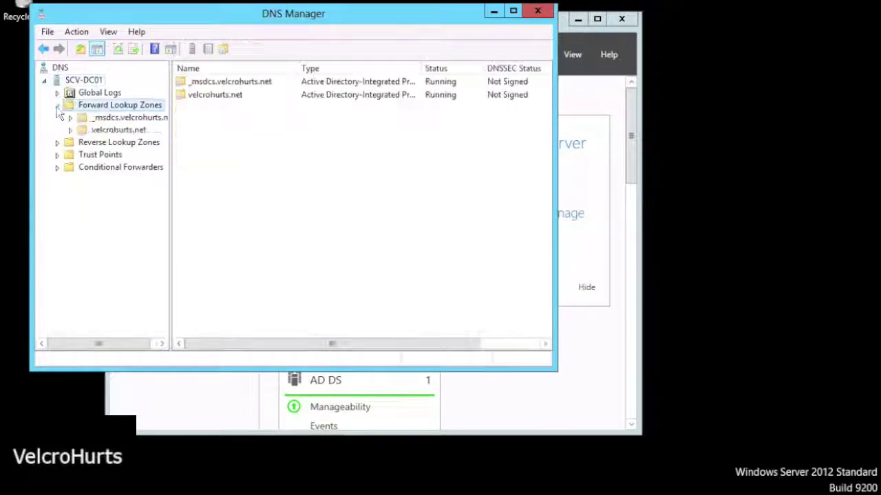
left_click(114, 131)
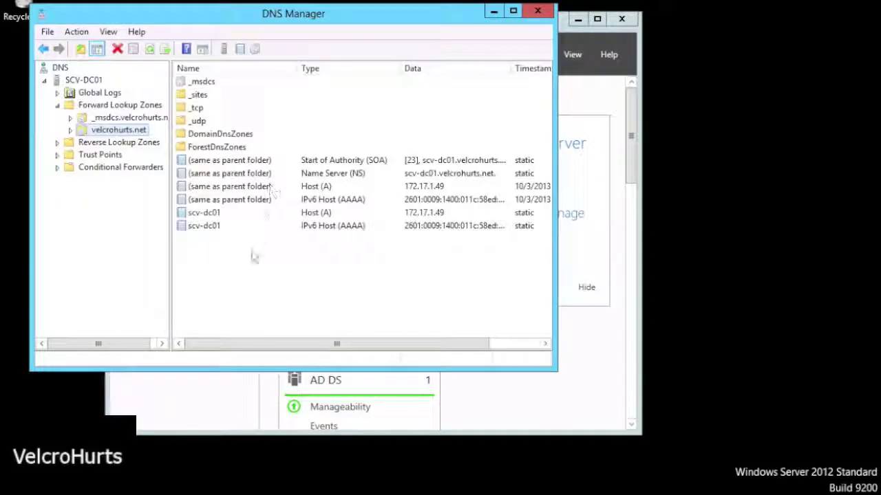
left_click(373, 226)
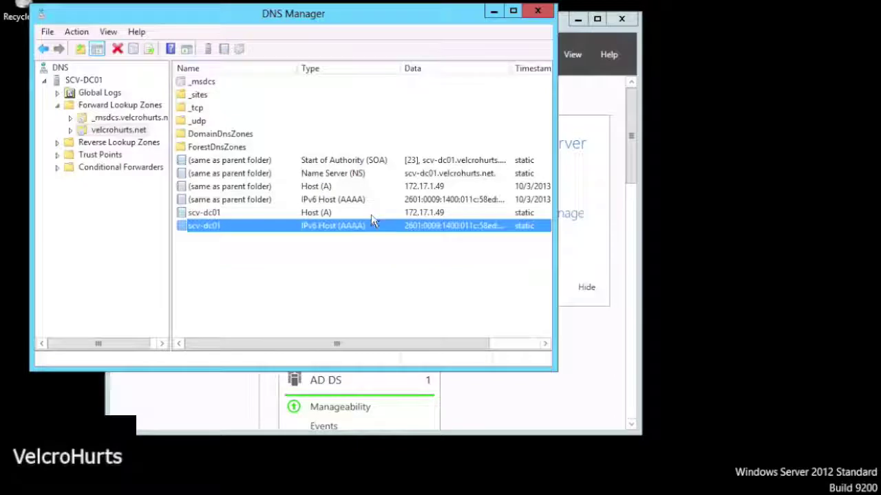
left_click(371, 213)
left_click(231, 256)
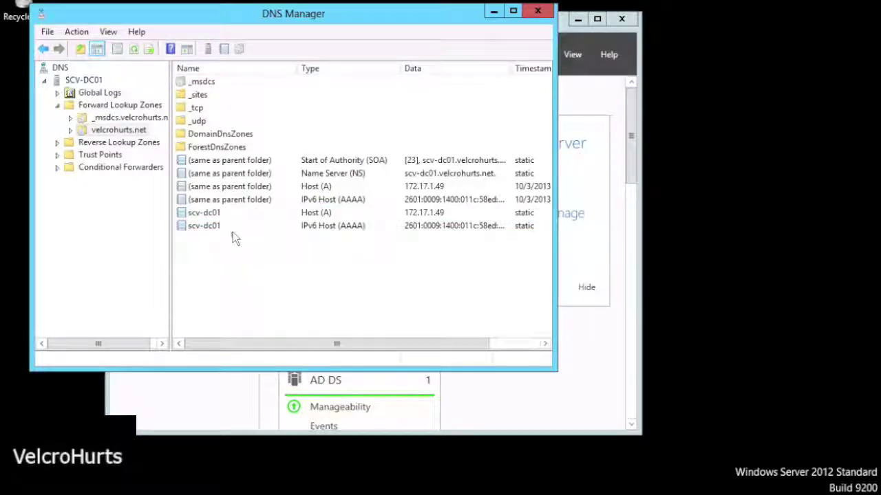
- Add a host record esx01 with IP address 172.17.1.50 and an associated PTR record to the velcrohurts.net zone
right_click(222, 244)
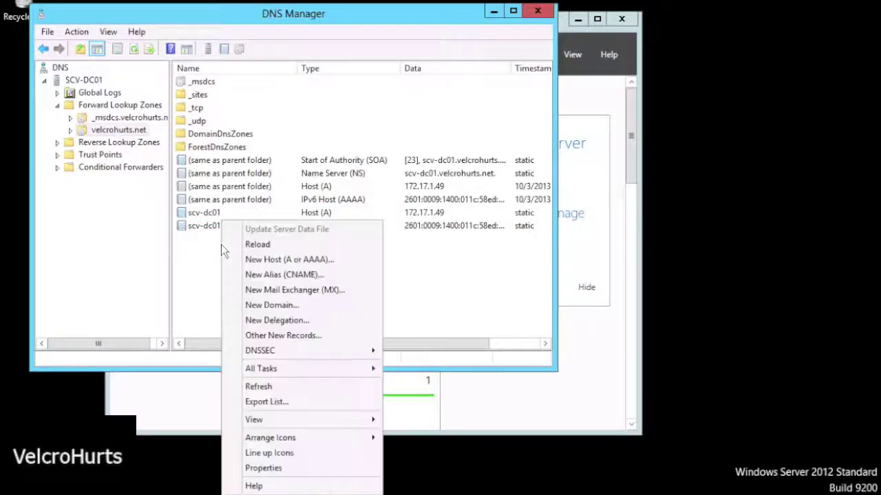
left_click(276, 262)
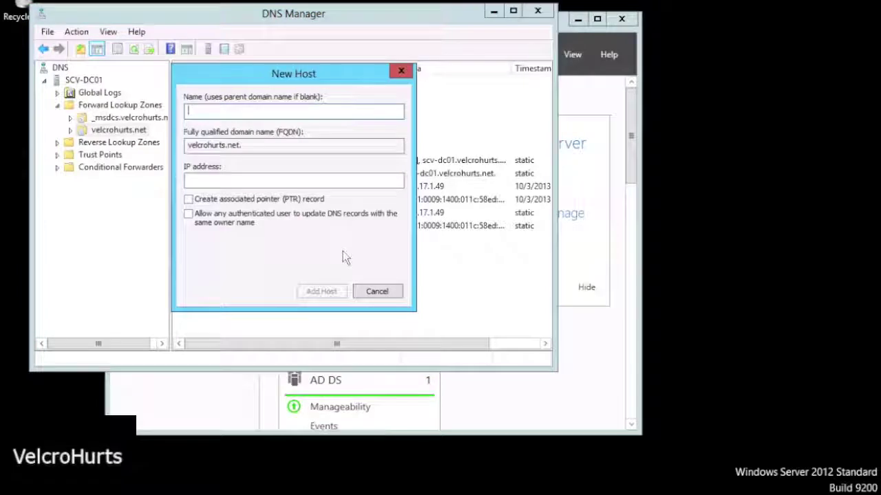
type("esx")
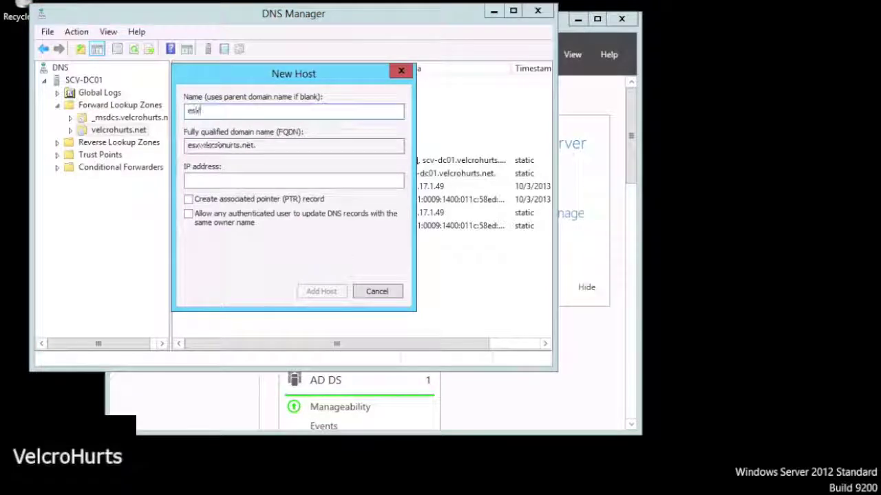
type("i01")
key("Tab")
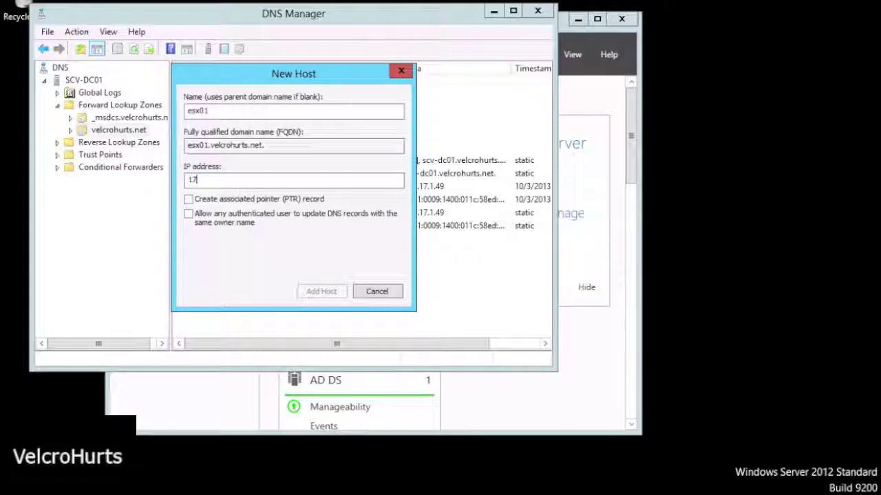
type("172.17.1.50")
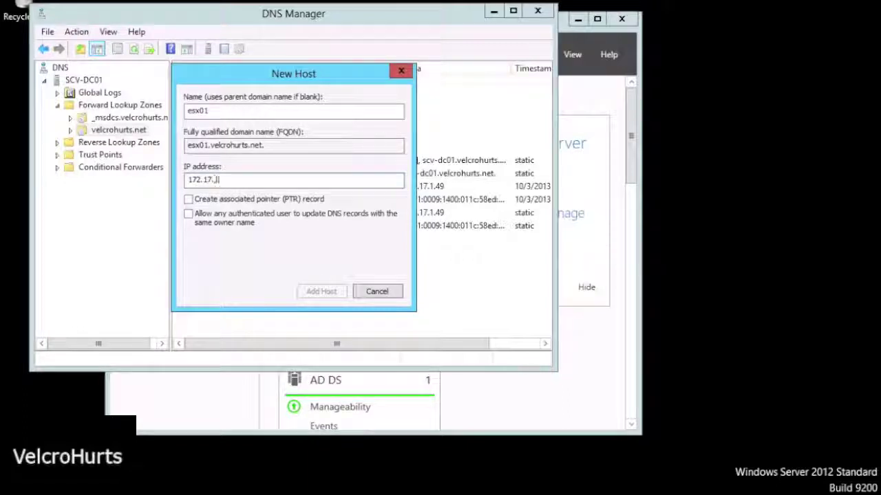
key("Tab")
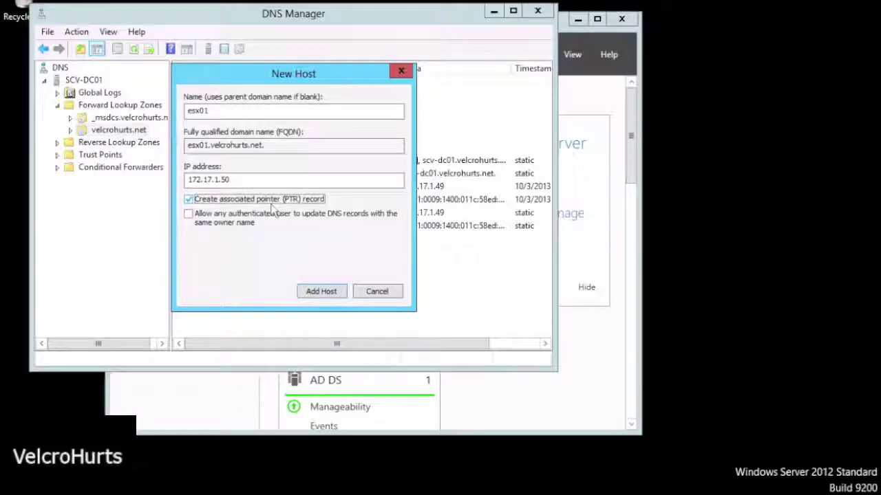
left_click(322, 289)
left_click(573, 290)
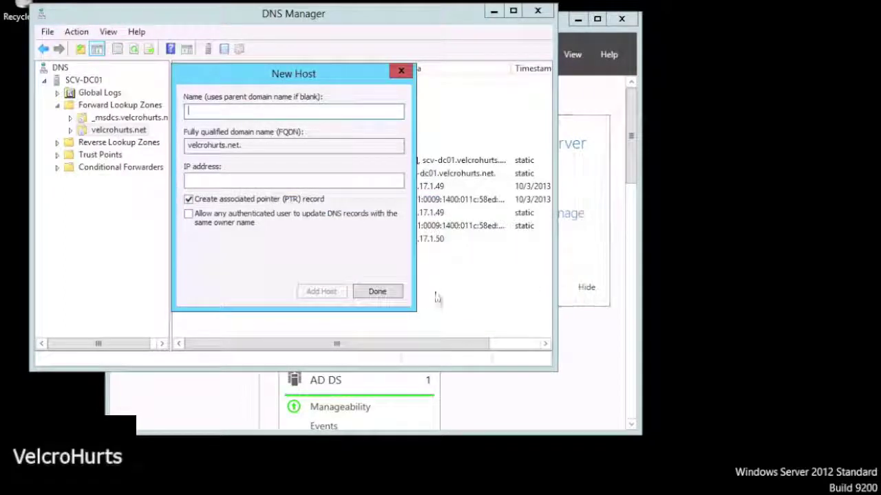
left_click(392, 294)
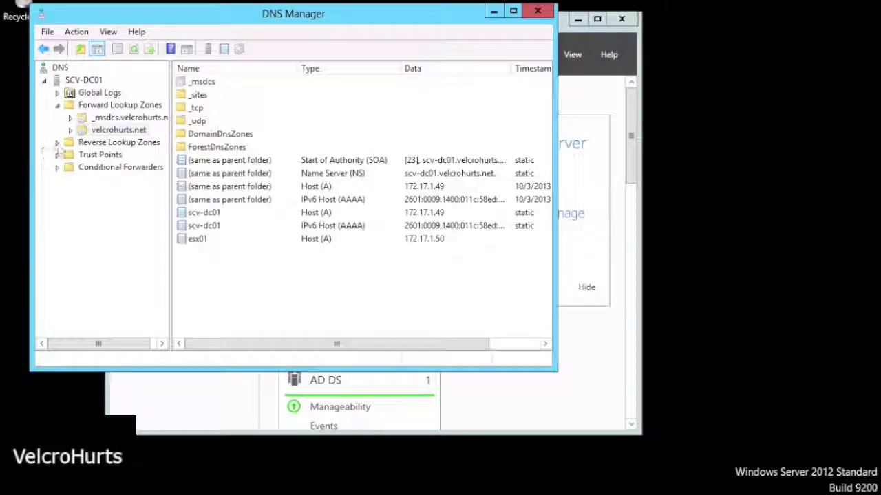
- Look at the Reverse Lookup Zones, close DNS Manager, and check Server Manager's notifications and role status on the dashboard
left_click(102, 143)
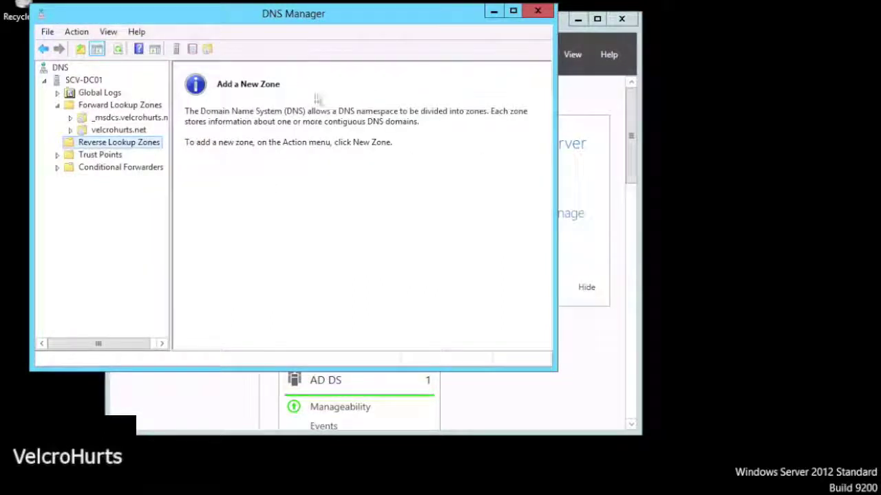
left_click(537, 11)
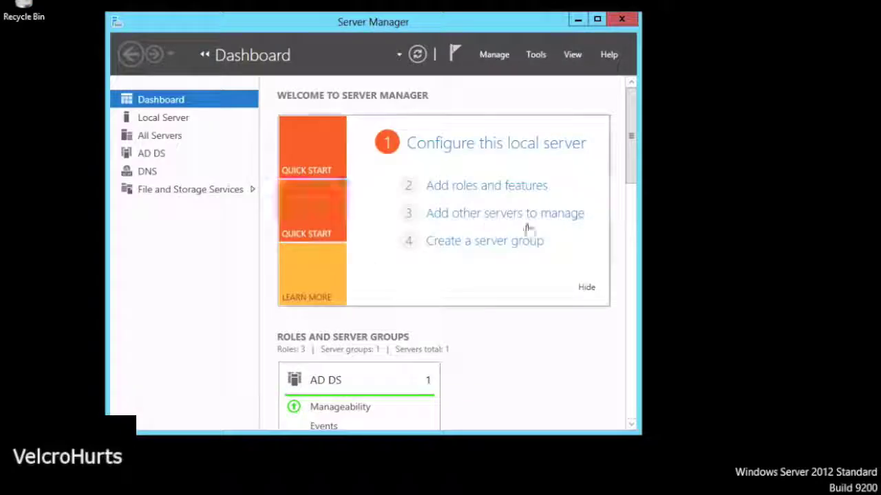
left_click(454, 55)
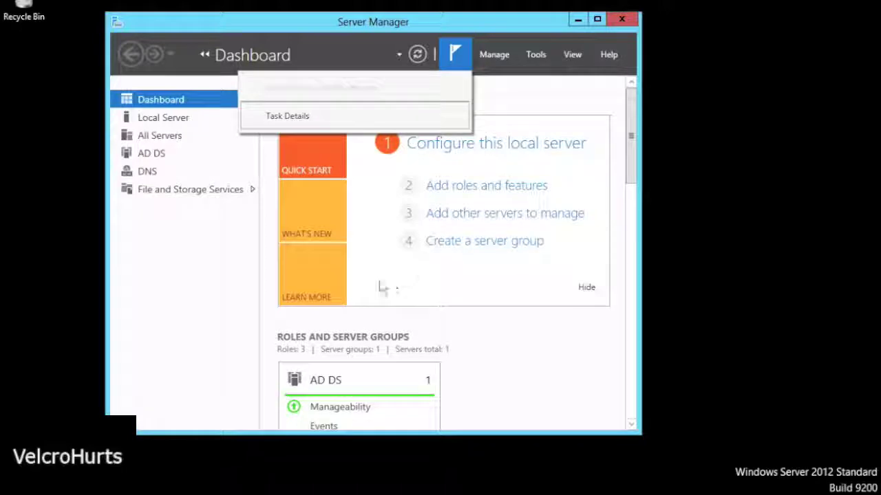
left_click(502, 337)
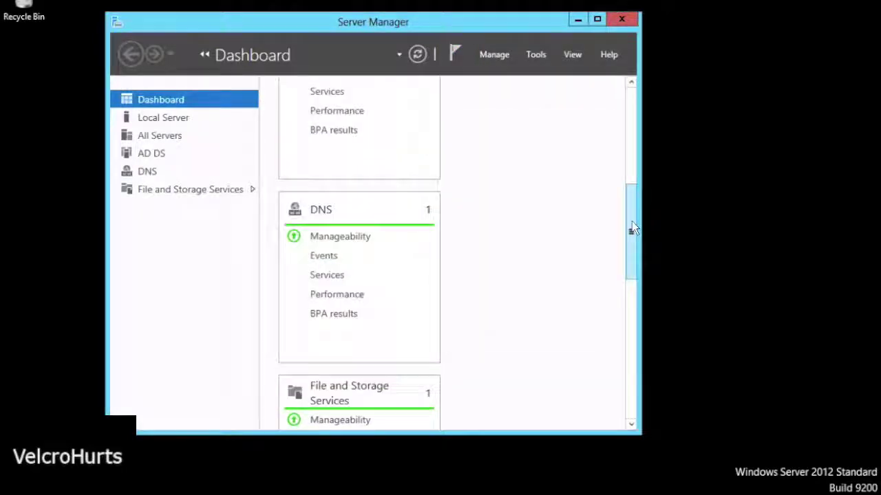